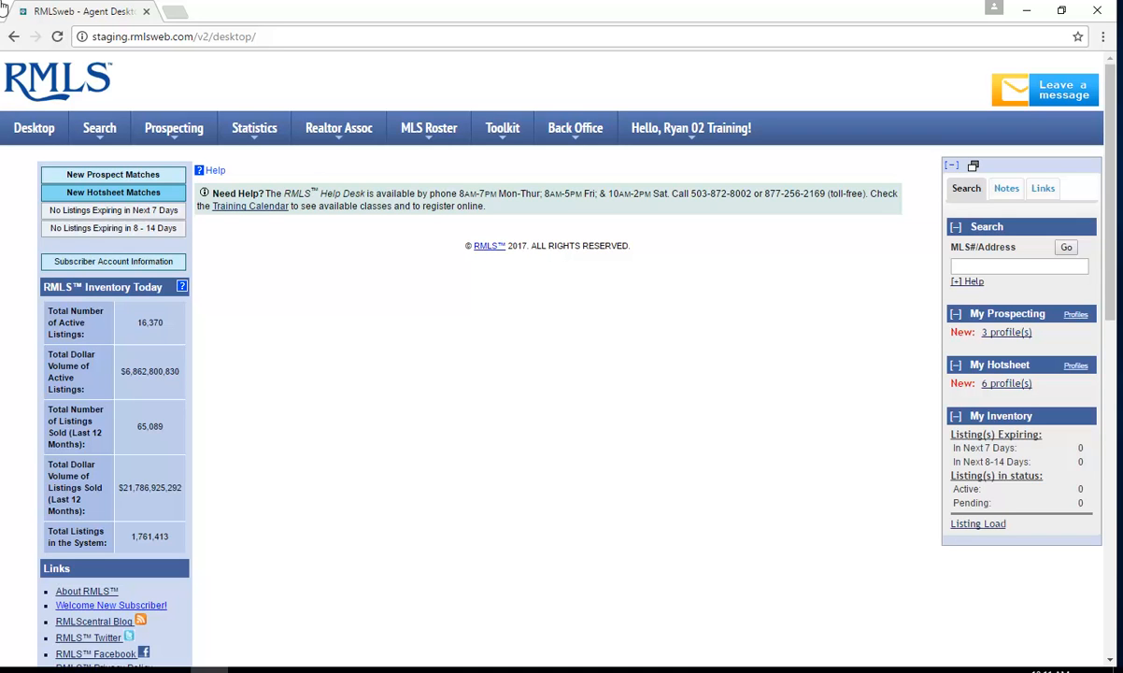
Open Map Search and locate ZIP code 97220 on the map.
click(117, 132)
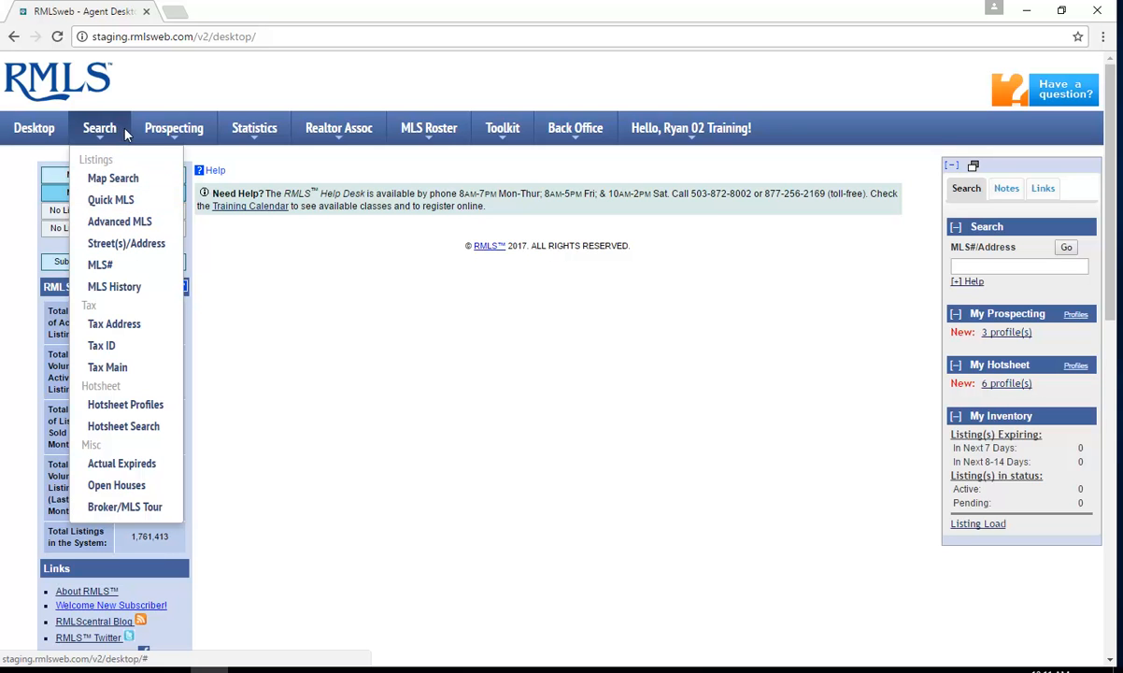
click(113, 179)
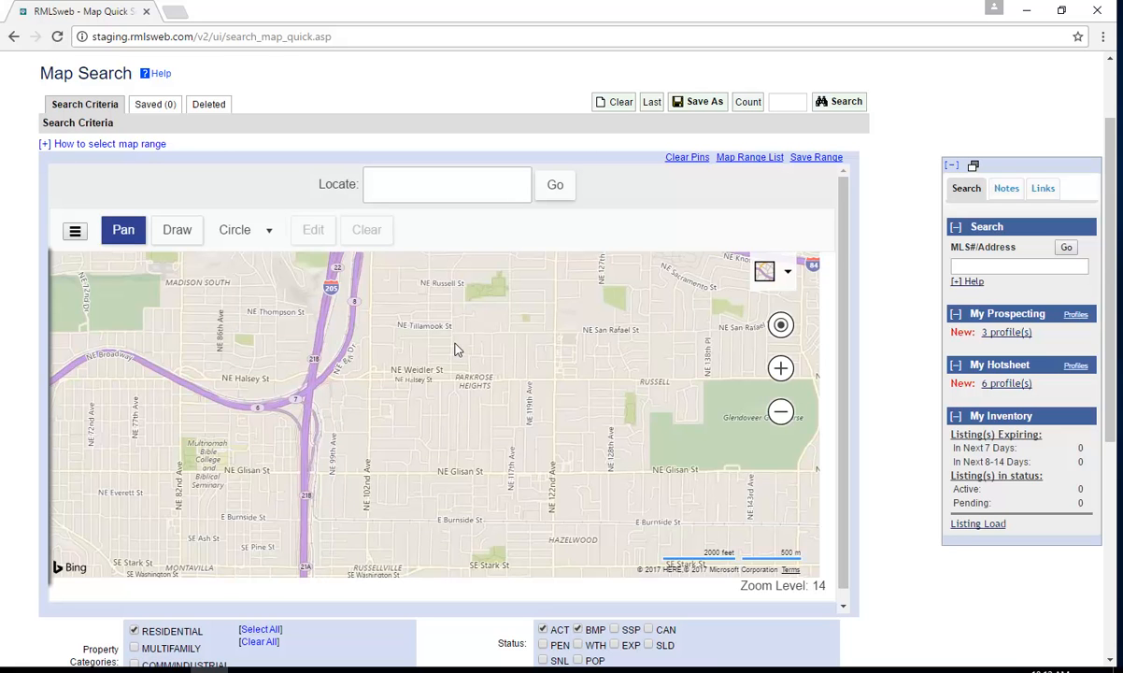
drag(455, 350, 689, 485)
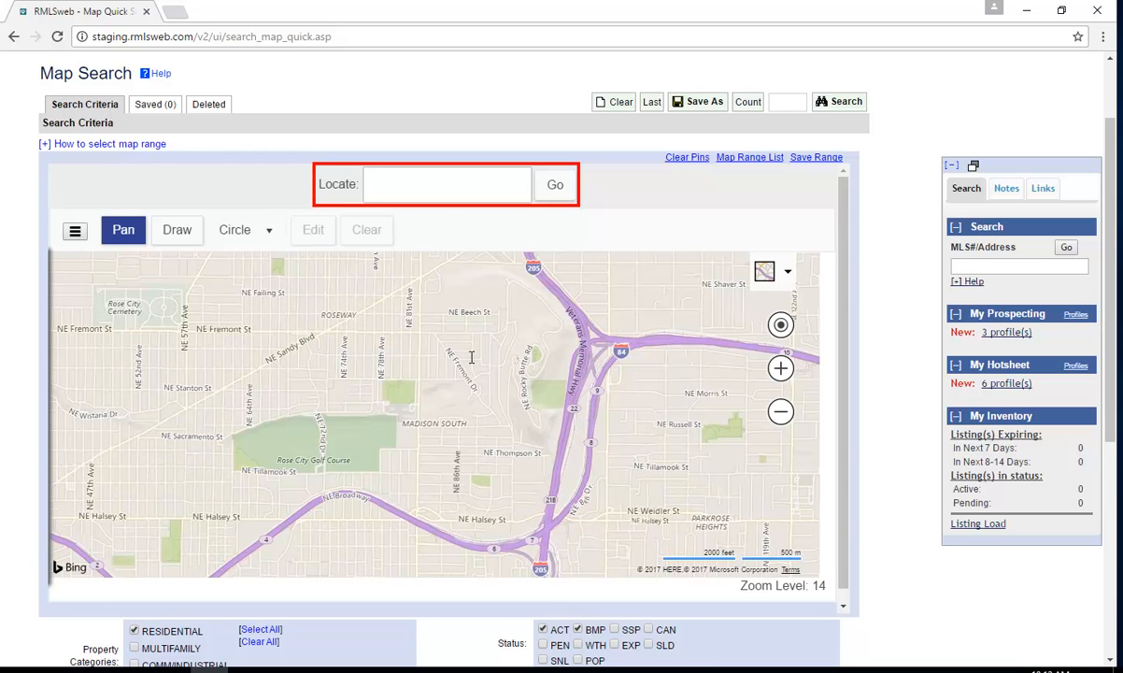
click(441, 184)
text(97220)
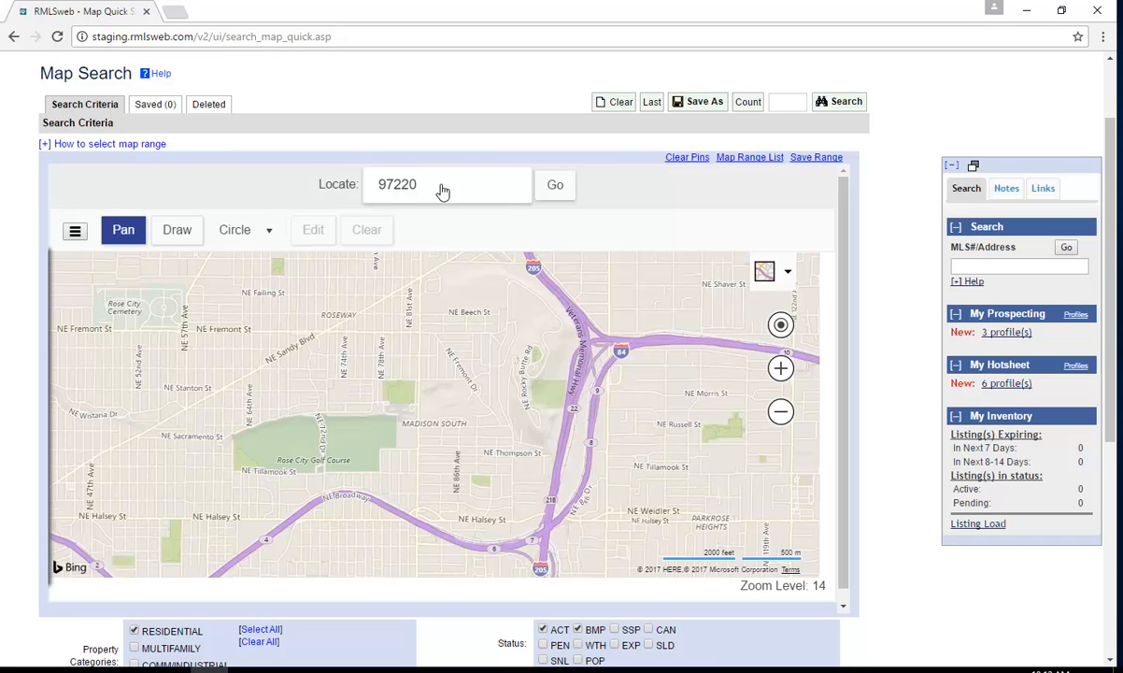
click(556, 187)
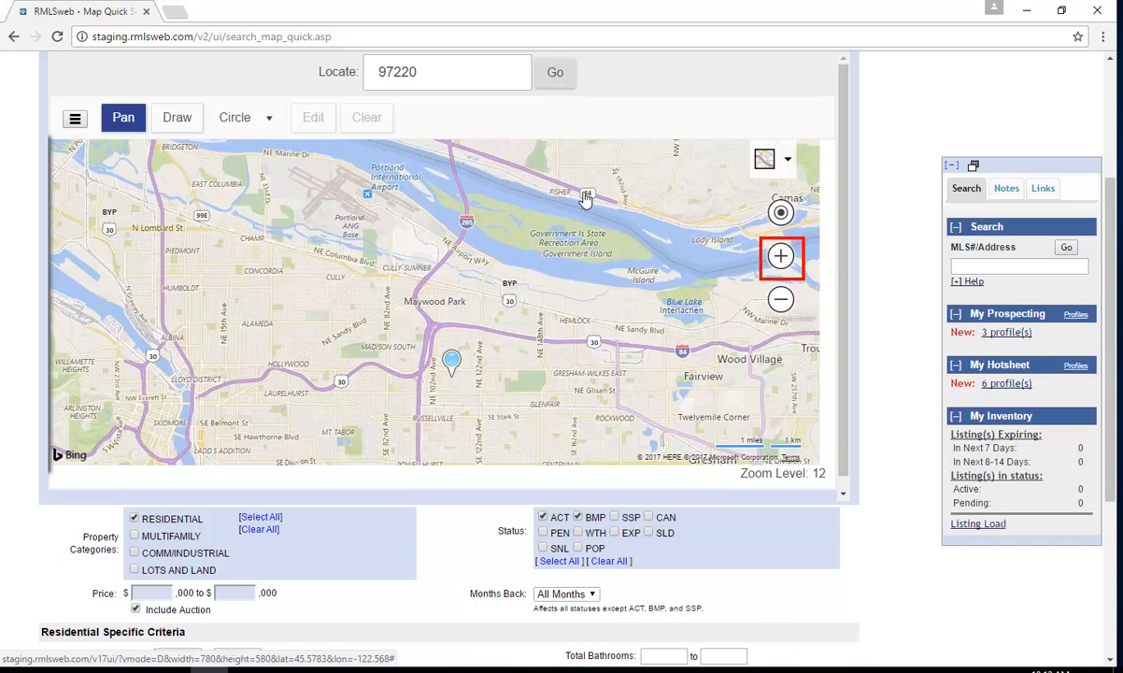
Draw a rectangular search area around Maywood Park that encloses the 97220 pin.
click(780, 256)
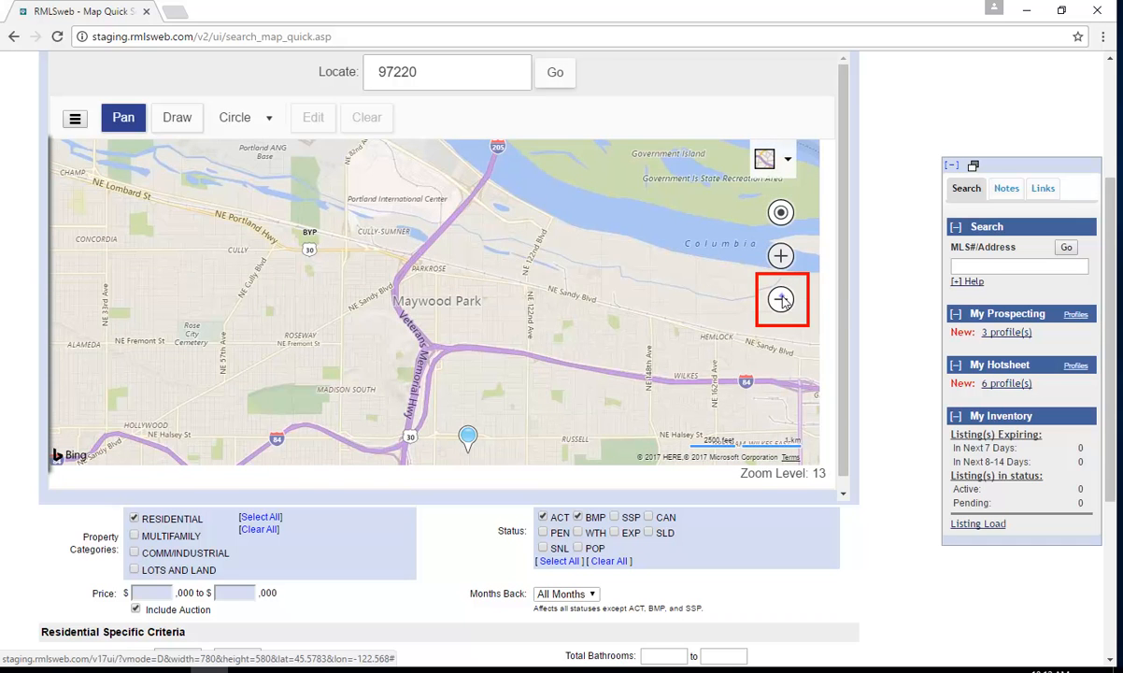
click(781, 299)
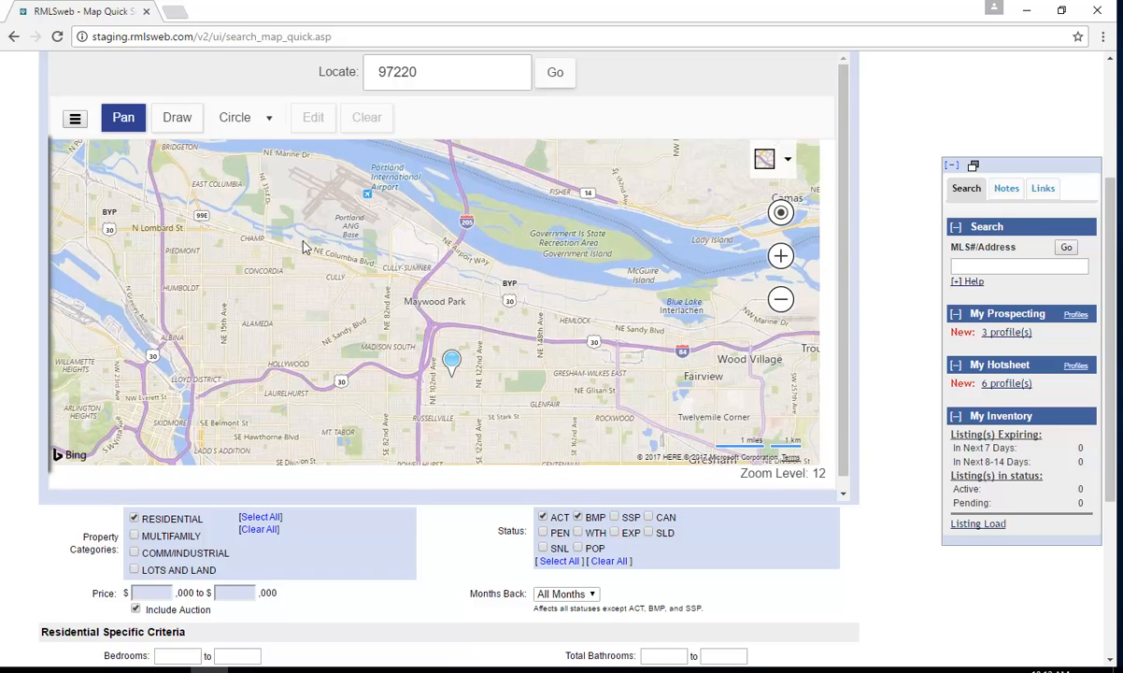
click(176, 117)
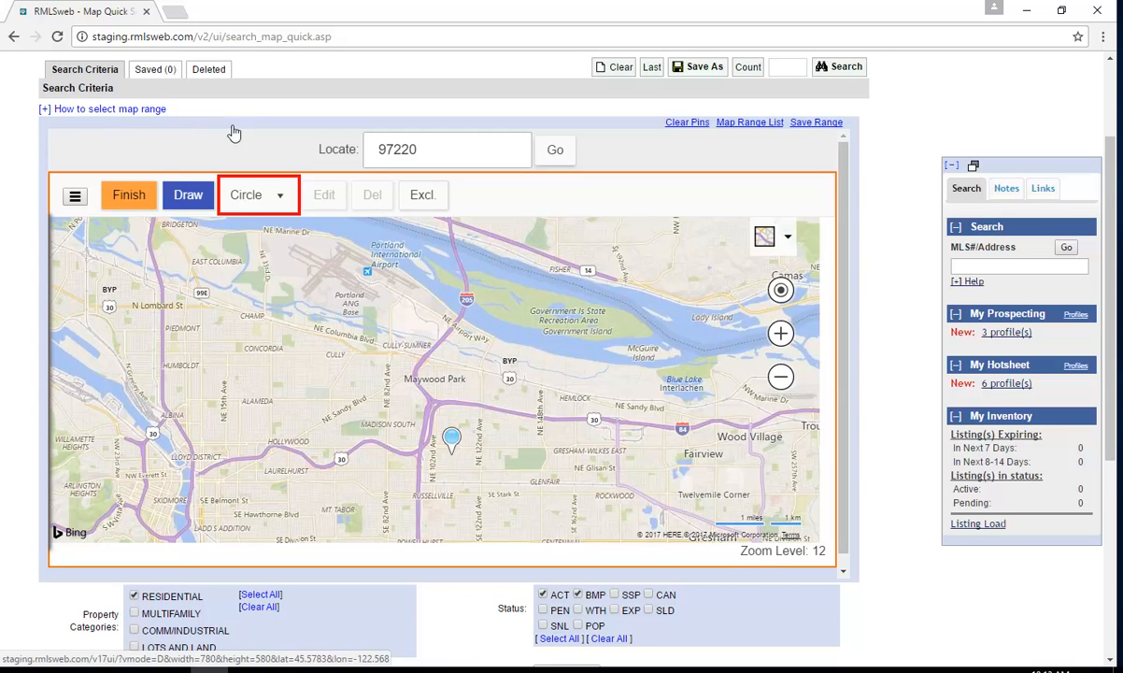
click(265, 201)
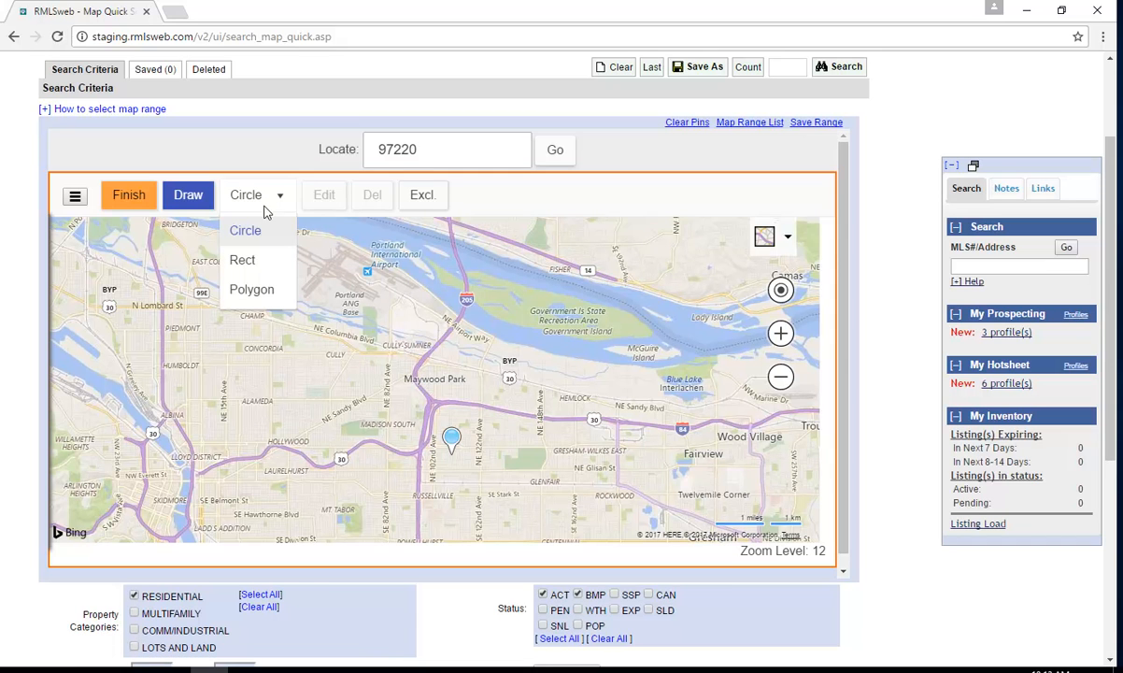
click(264, 264)
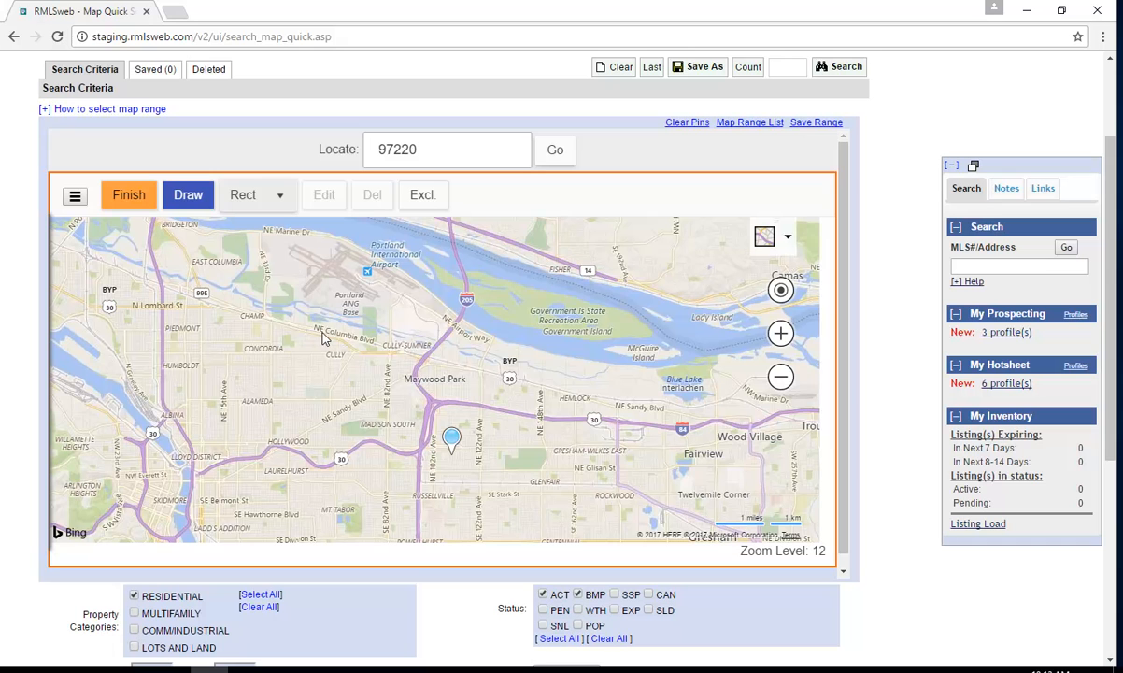
drag(321, 333, 459, 425)
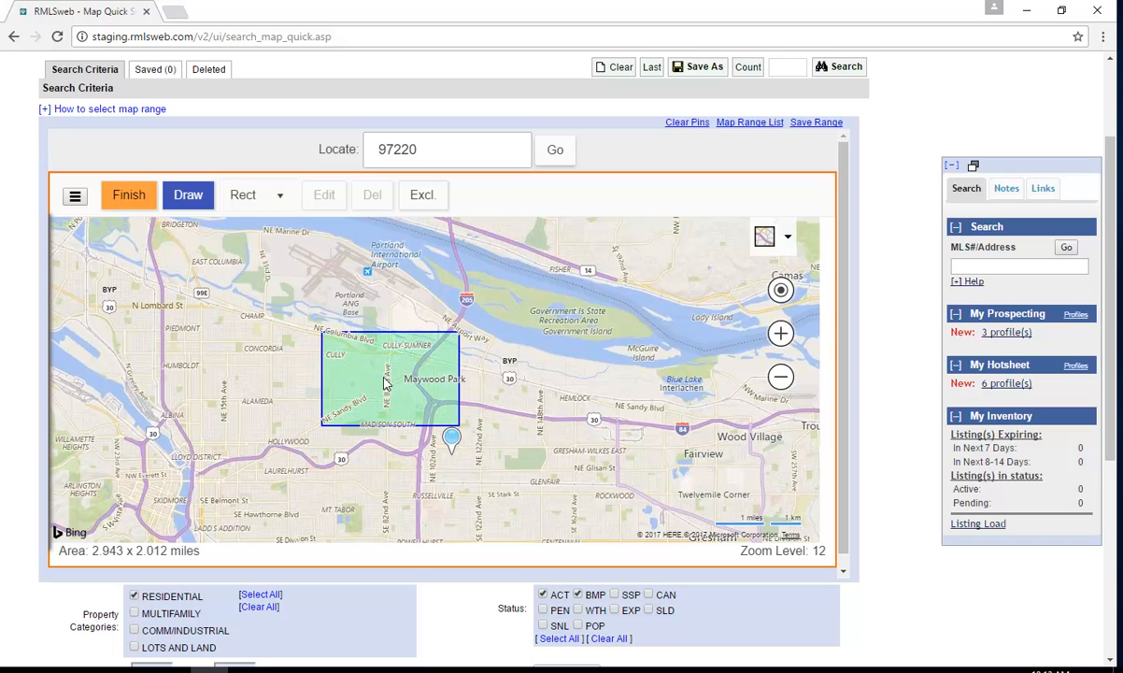
click(522, 498)
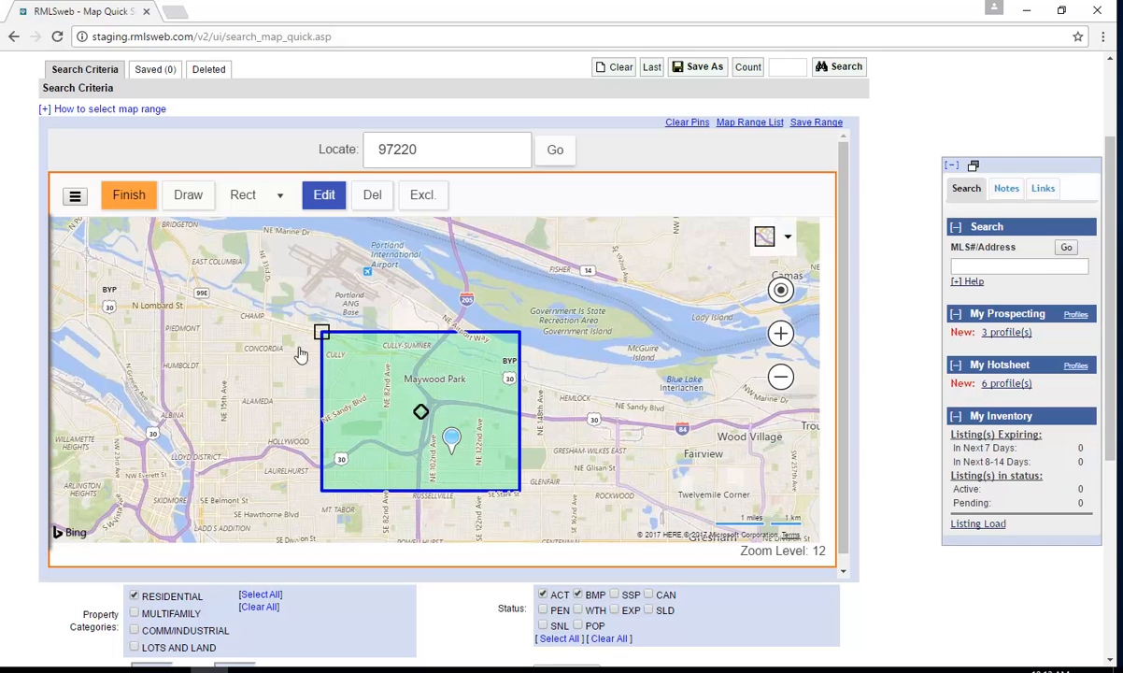
Draw a triangular polygon search area over Concordia and Alameda, just west of the rectangle.
click(260, 194)
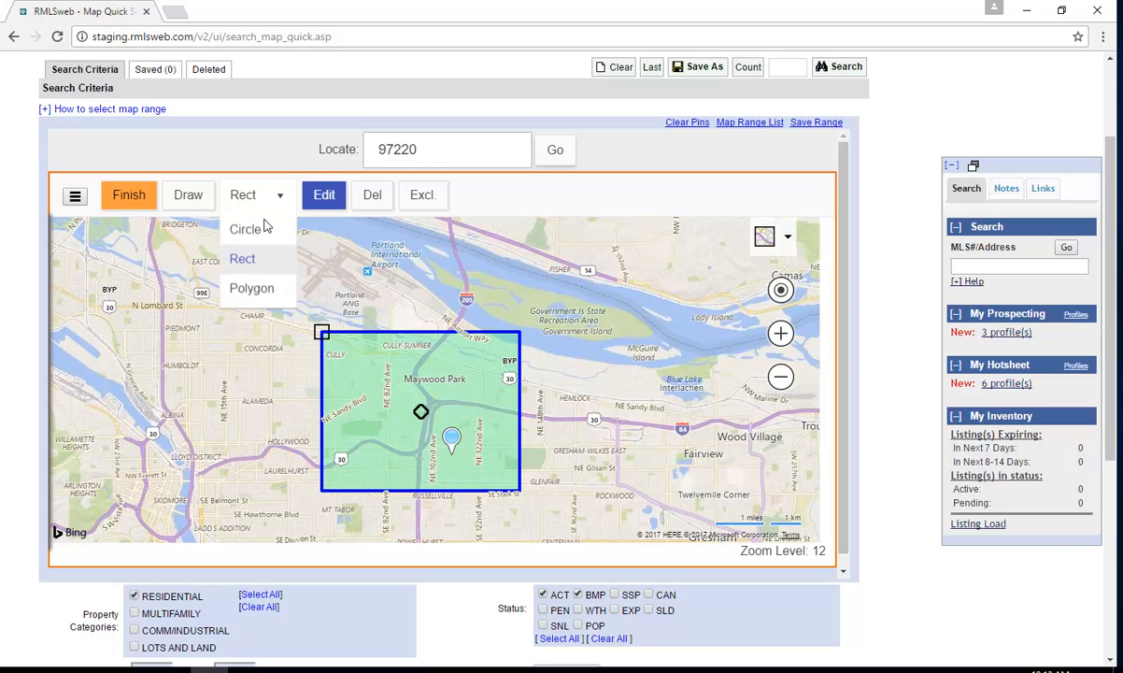
click(254, 289)
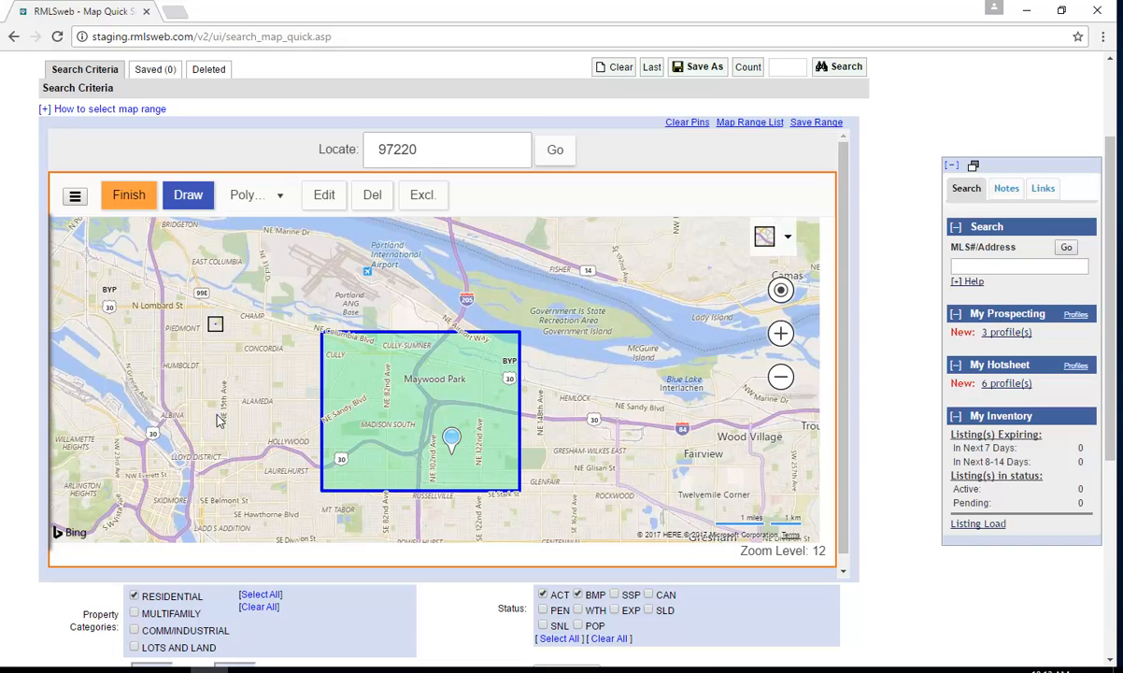
click(217, 414)
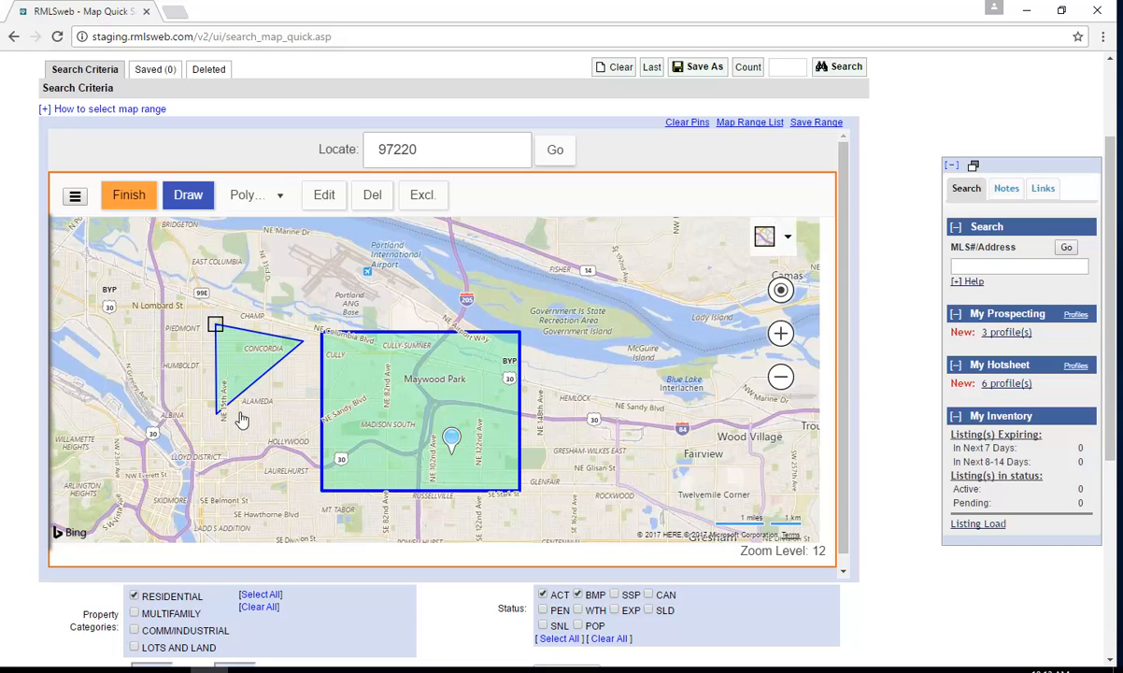
click(304, 344)
click(215, 326)
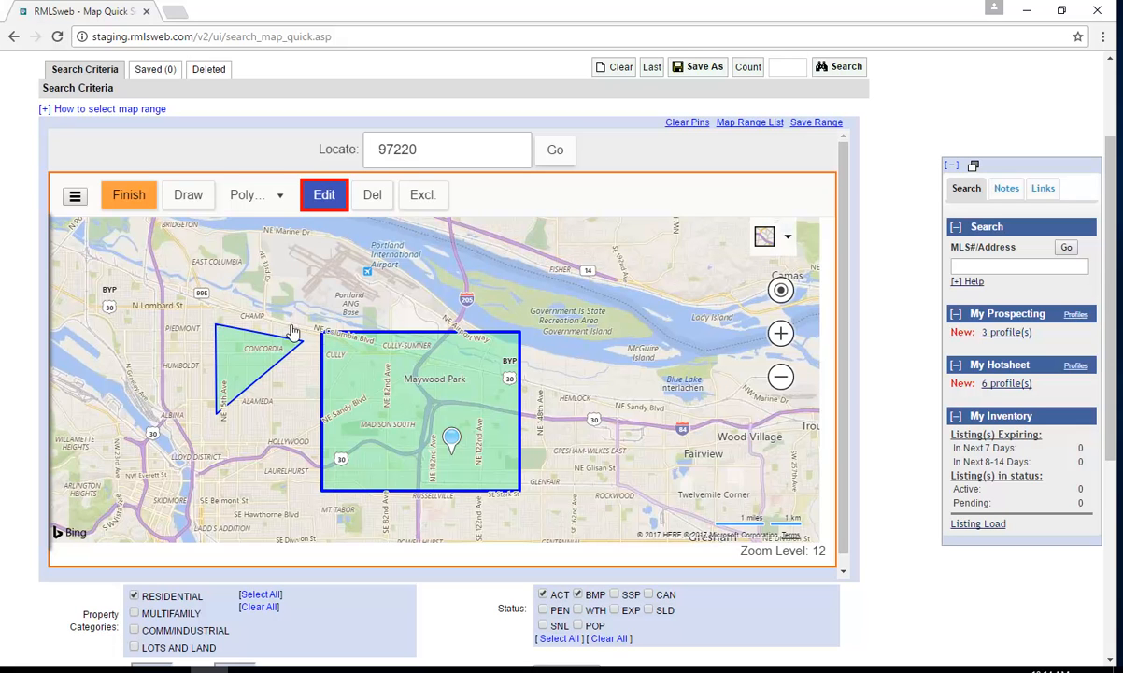
Shrink the rectangle by moving its northwest corner inward, and shift the whole shape slightly north.
click(441, 367)
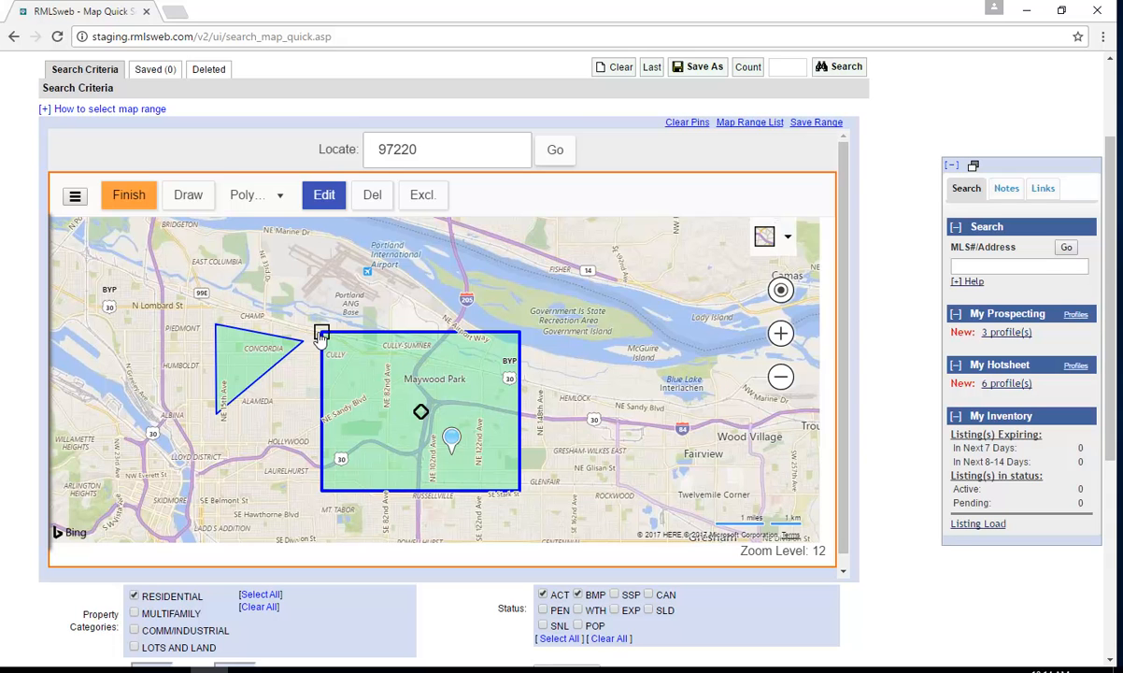
drag(321, 335, 351, 342)
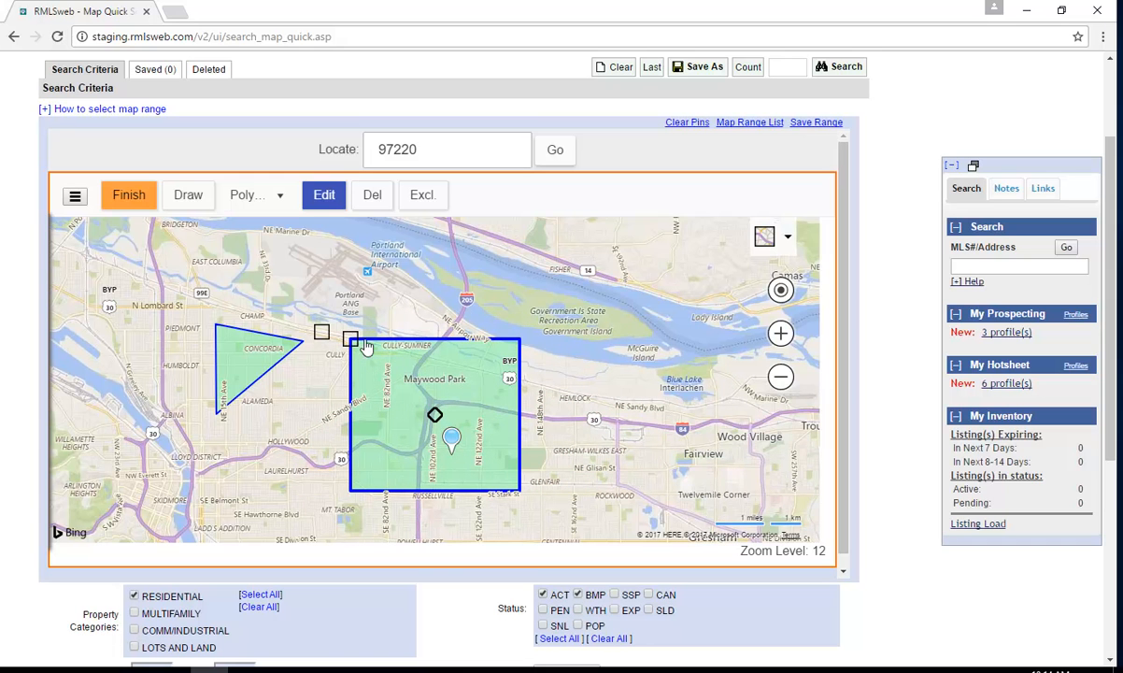
mouse_move(436, 415)
mouse_down()
mouse_move(496, 410)
mouse_move(437, 409)
mouse_up()
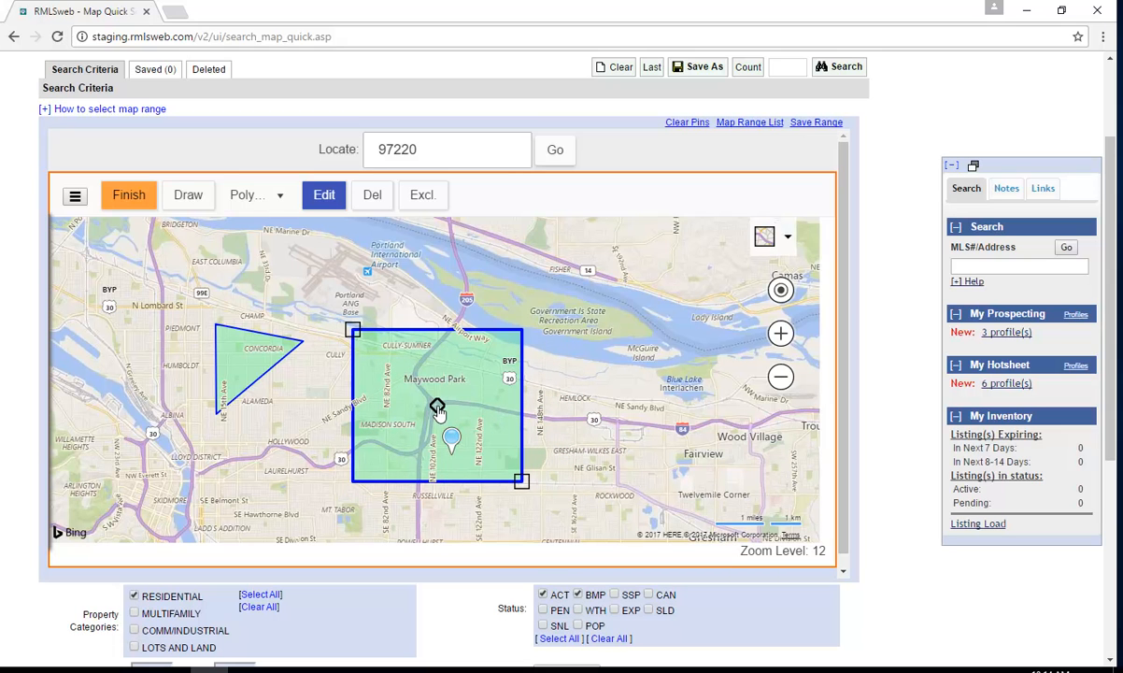
Delete the triangular search area over Concordia.
click(265, 351)
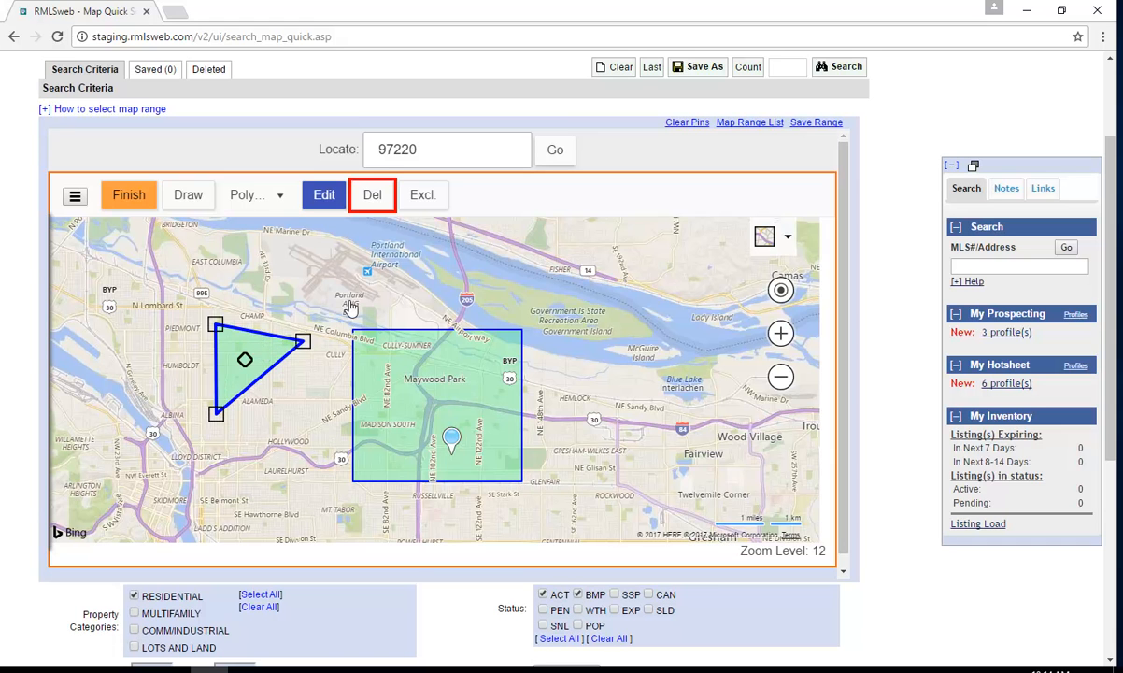
click(373, 200)
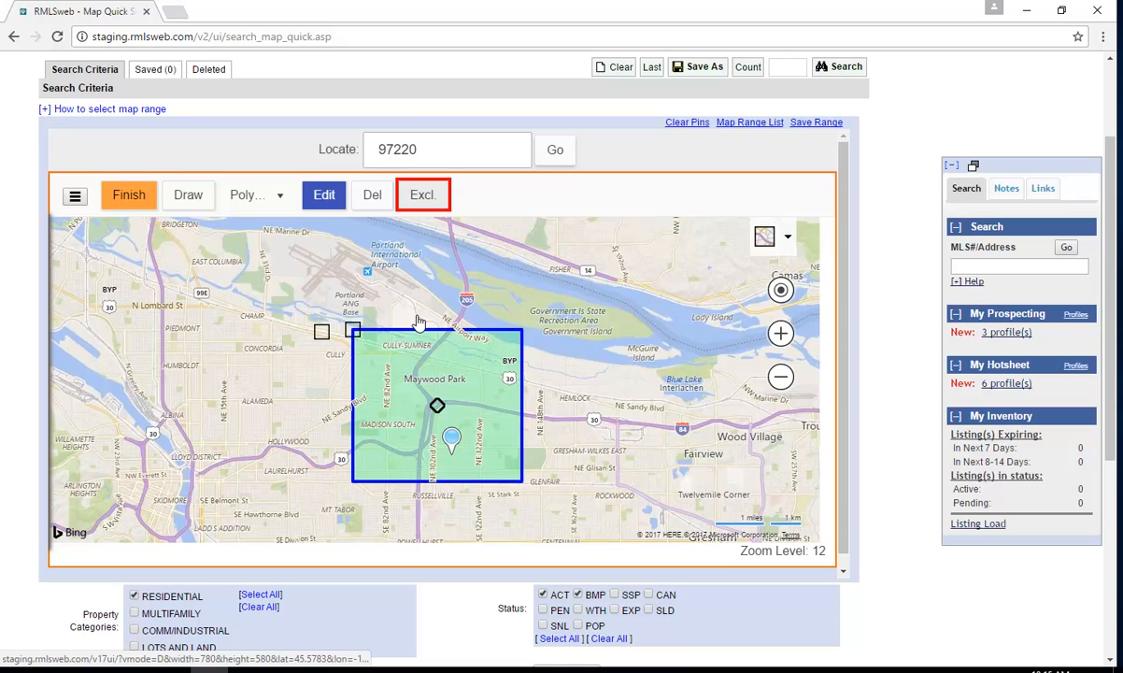
Switch the rectangle to an excluded area and back to included, and finish editing the shapes.
click(421, 204)
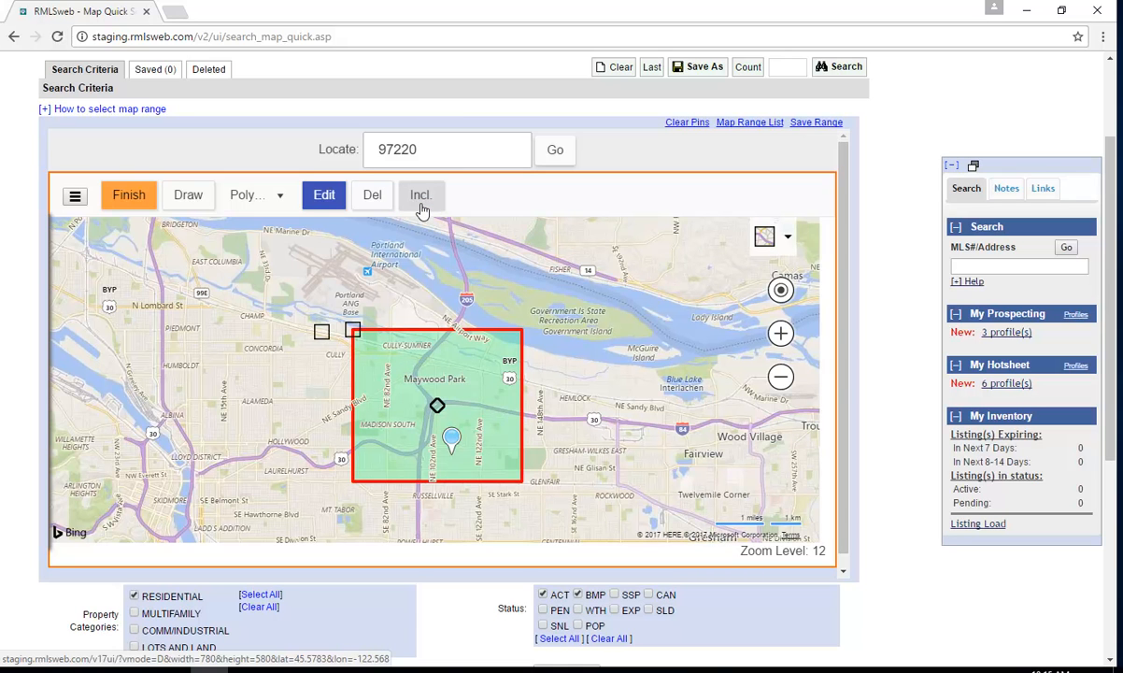
click(422, 199)
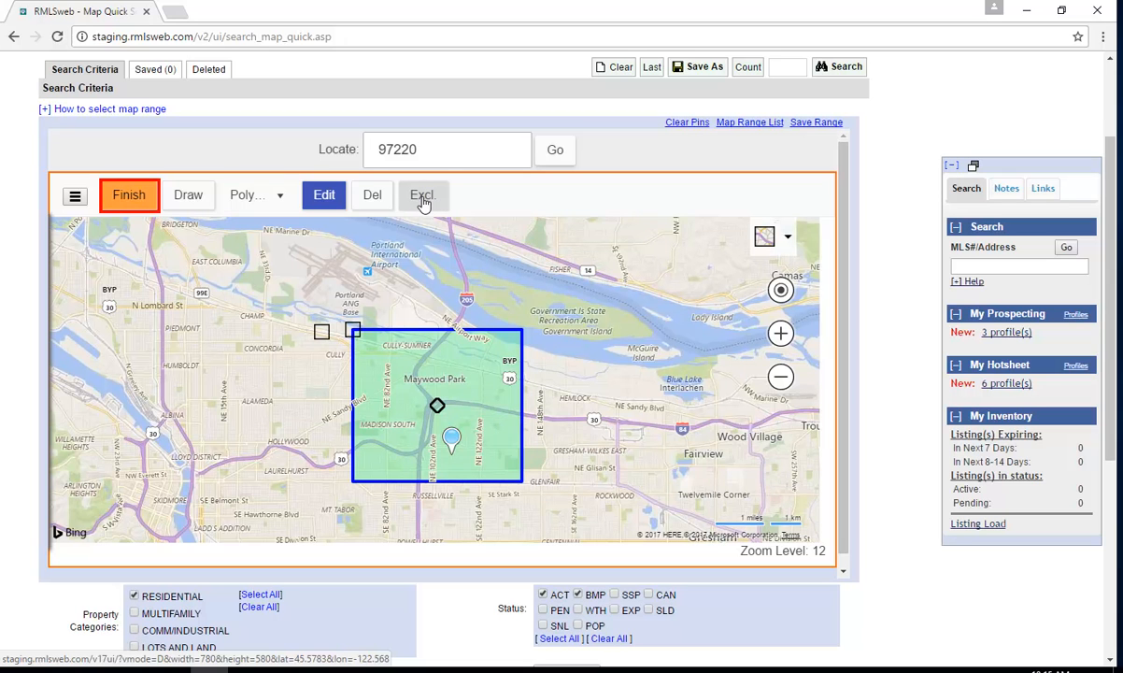
click(132, 199)
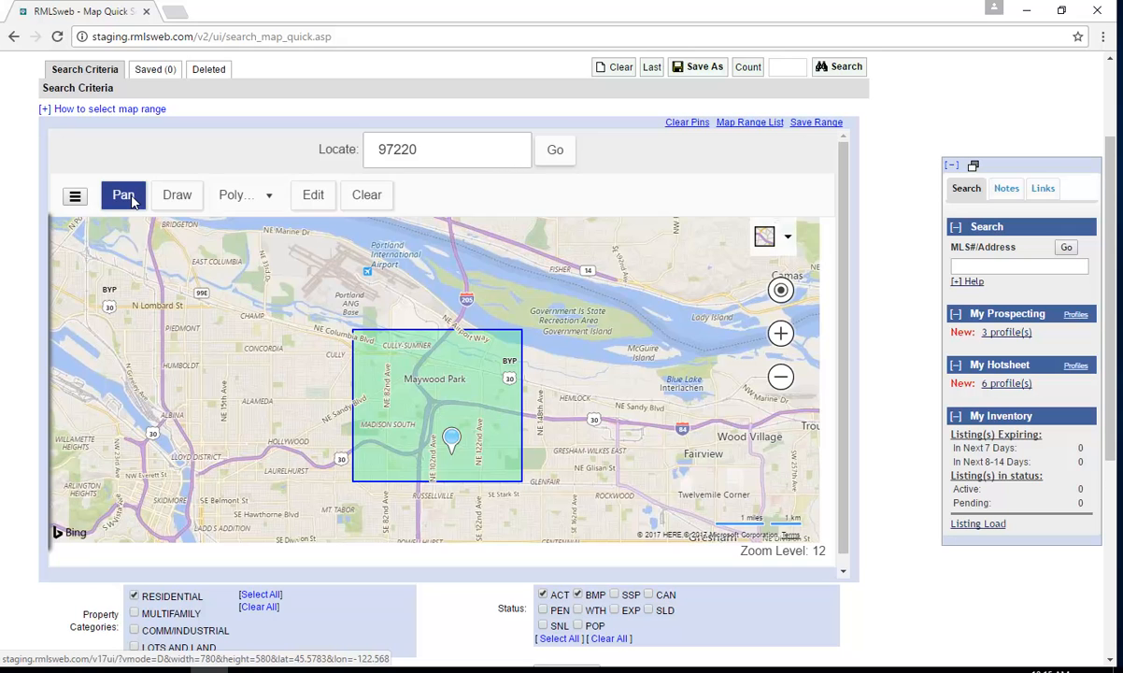
Preview the Neighborhoods and Flood layers on the map and hide them again.
click(74, 197)
scroll(269, 254, down, 3)
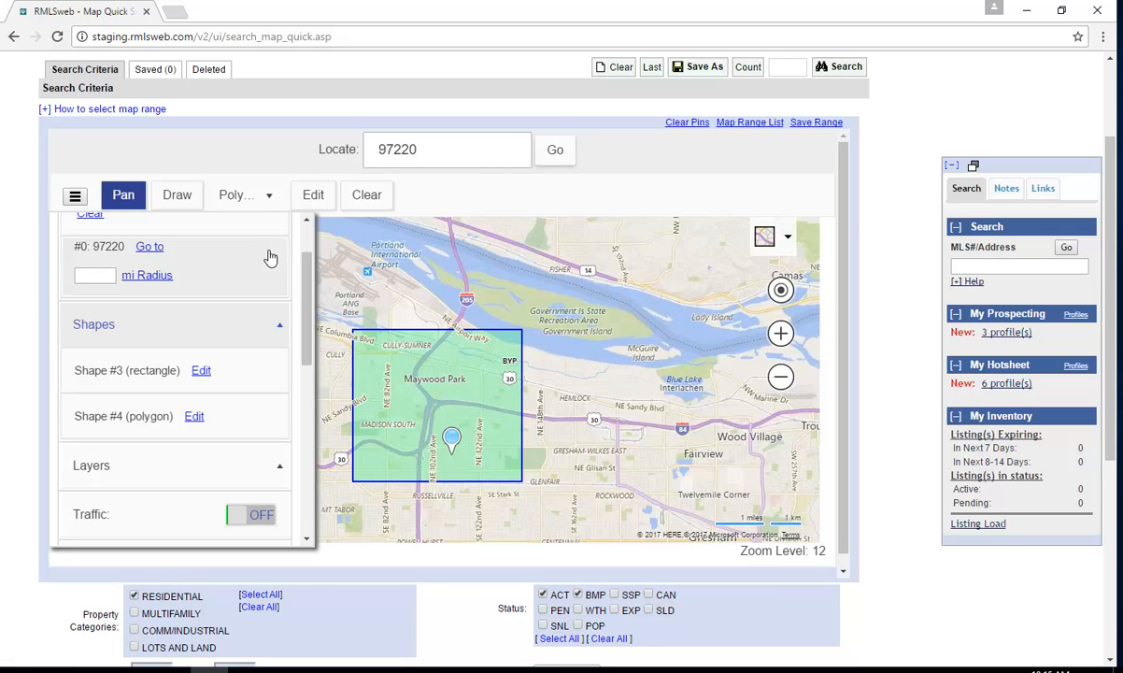
scroll(273, 258, down, 2)
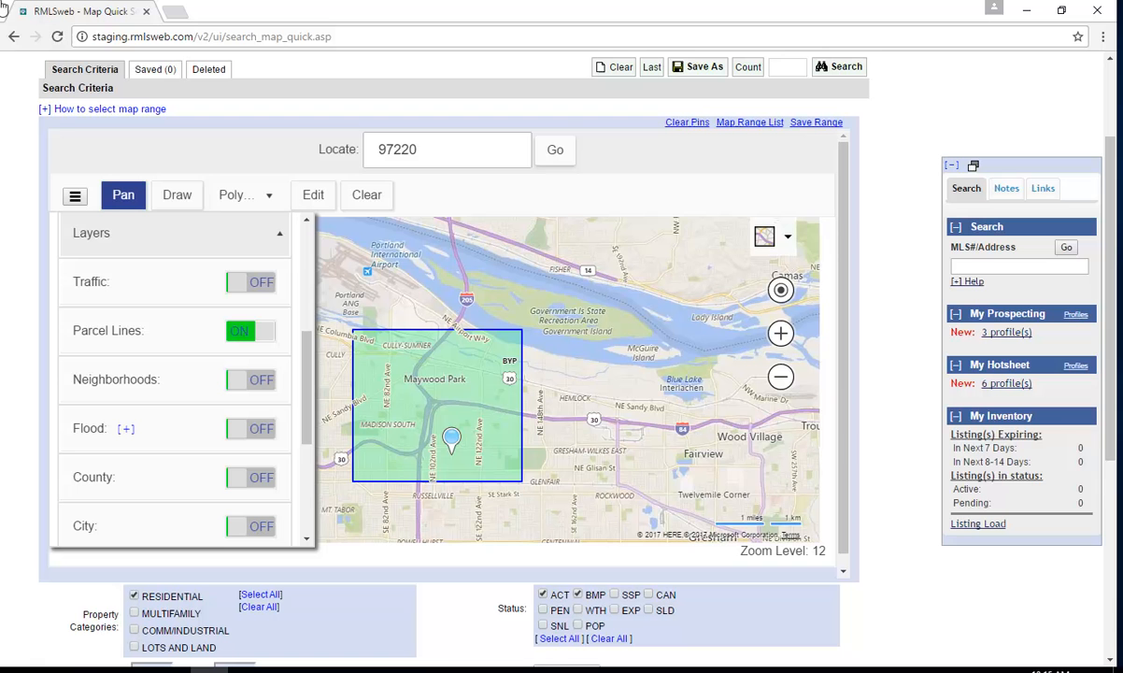
click(248, 385)
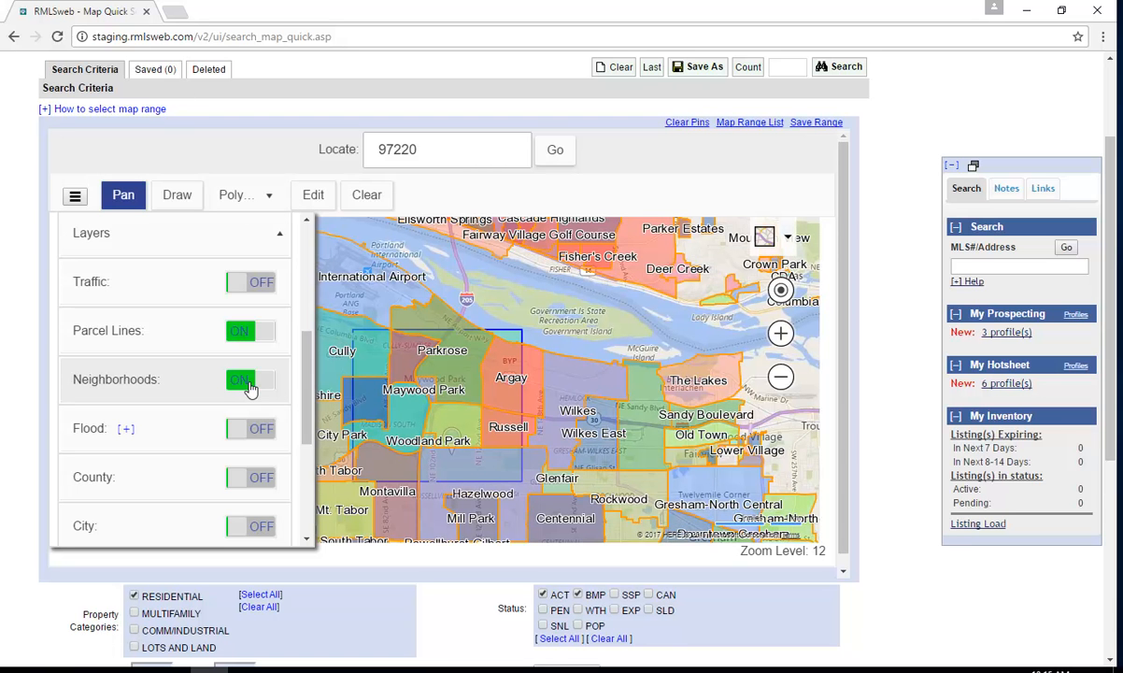
click(249, 385)
click(245, 422)
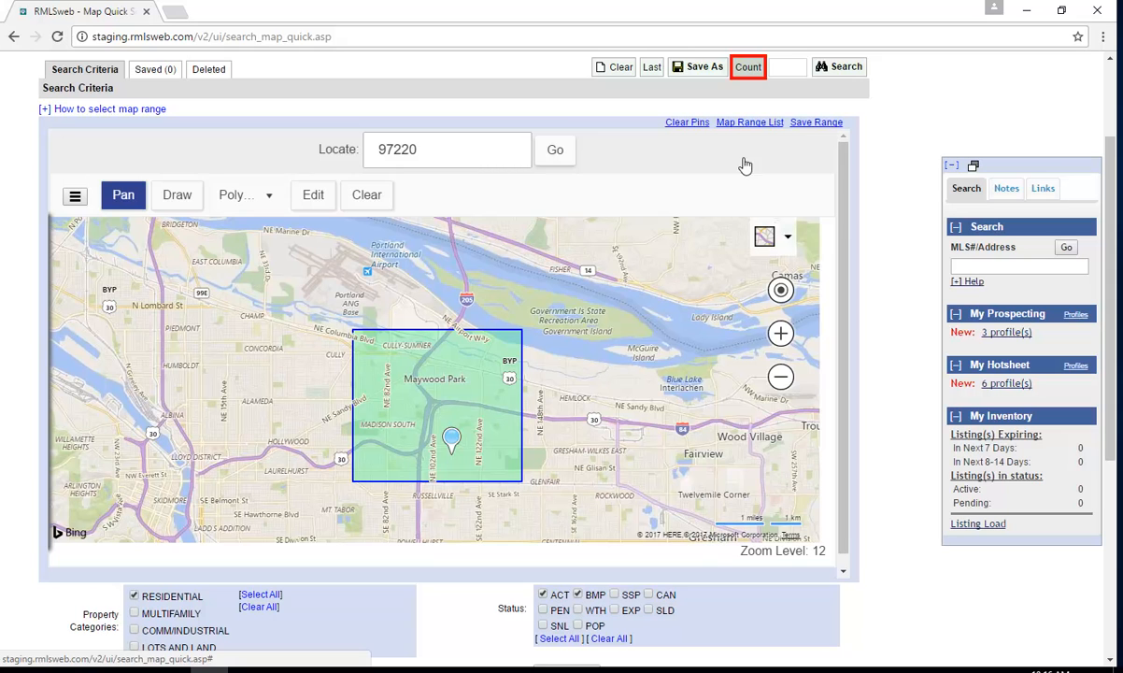
Count the matching listings and enlarge the search rectangle southeast past Glenfair, extending it slightly north.
click(748, 68)
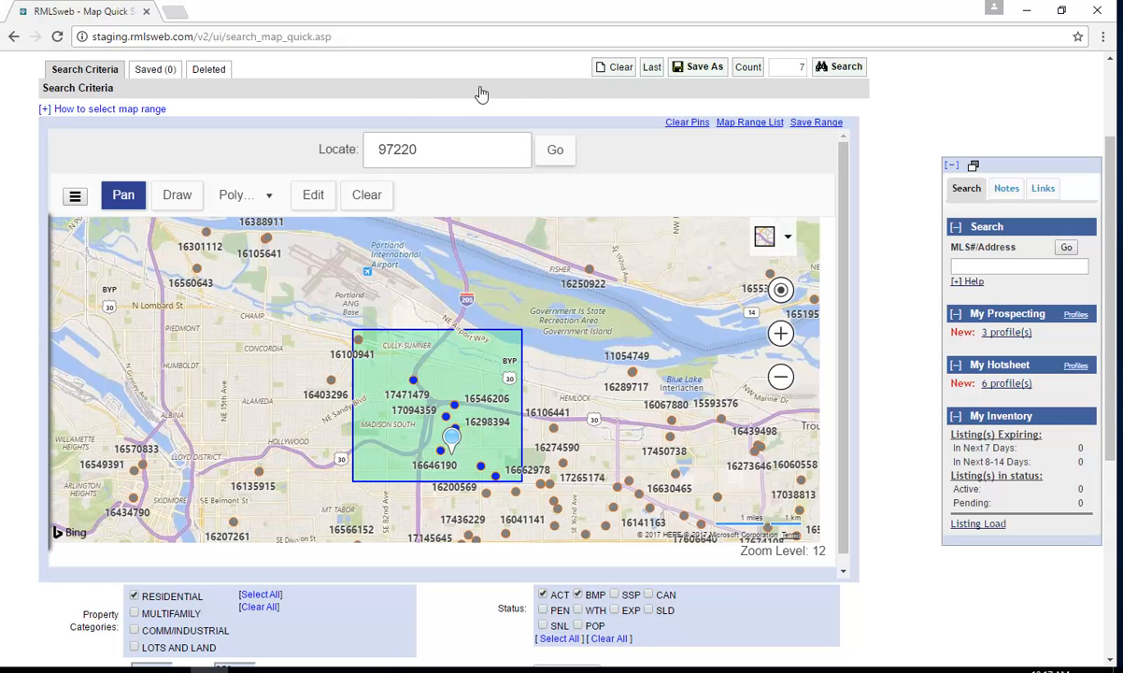
click(320, 200)
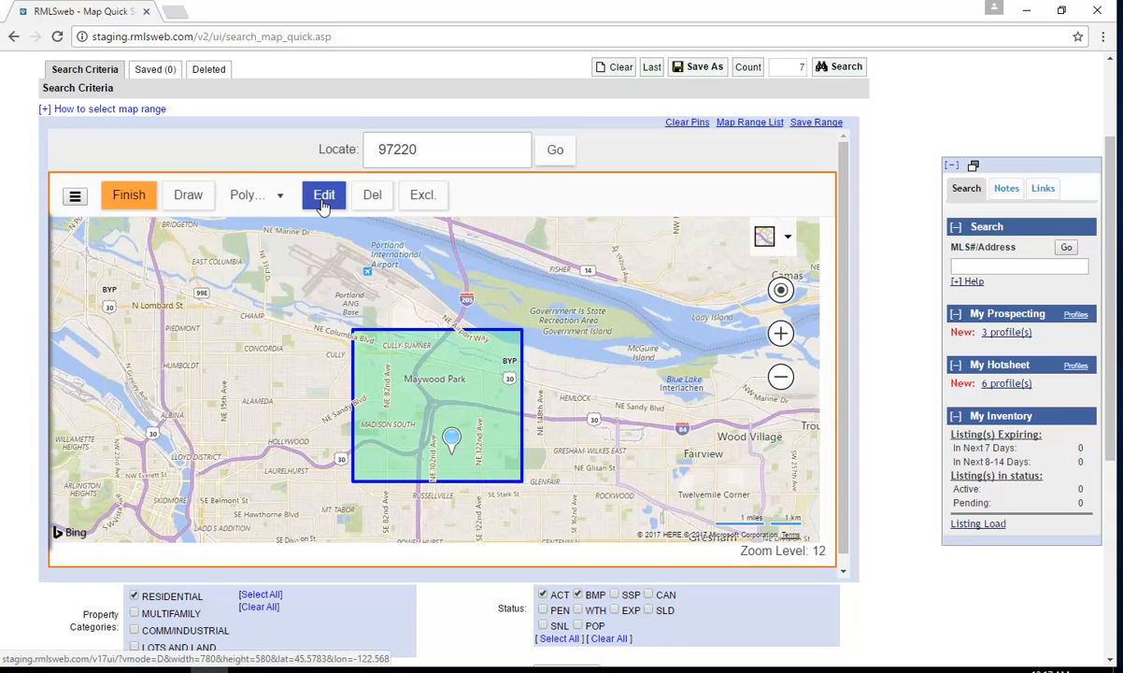
click(468, 371)
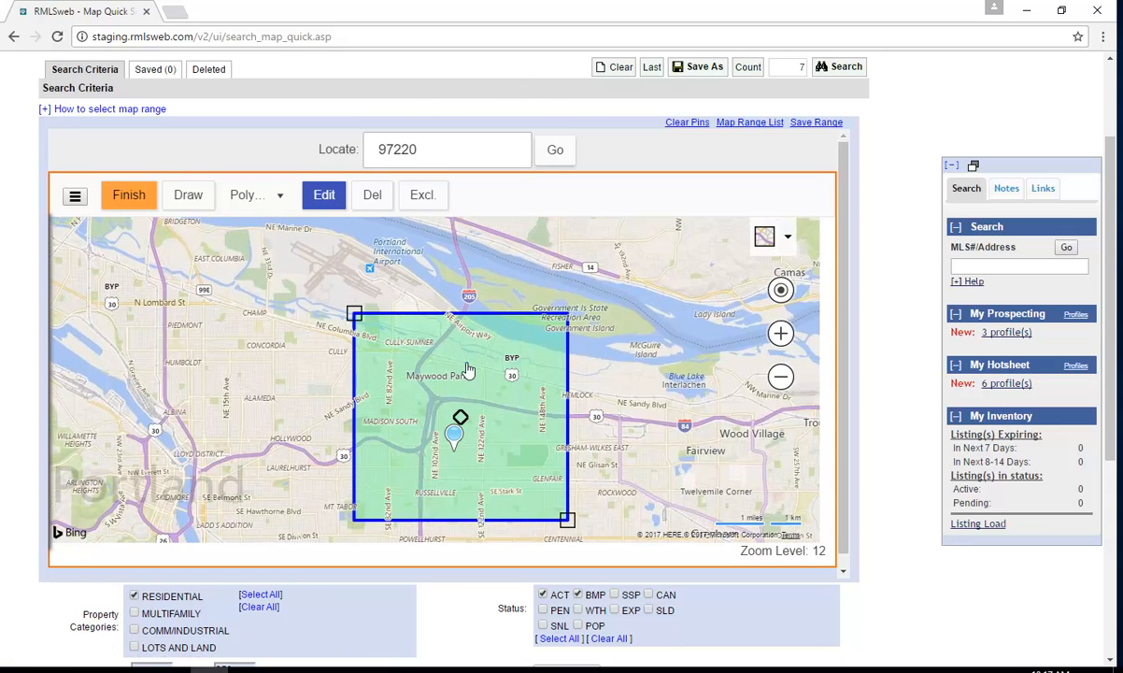
click(127, 195)
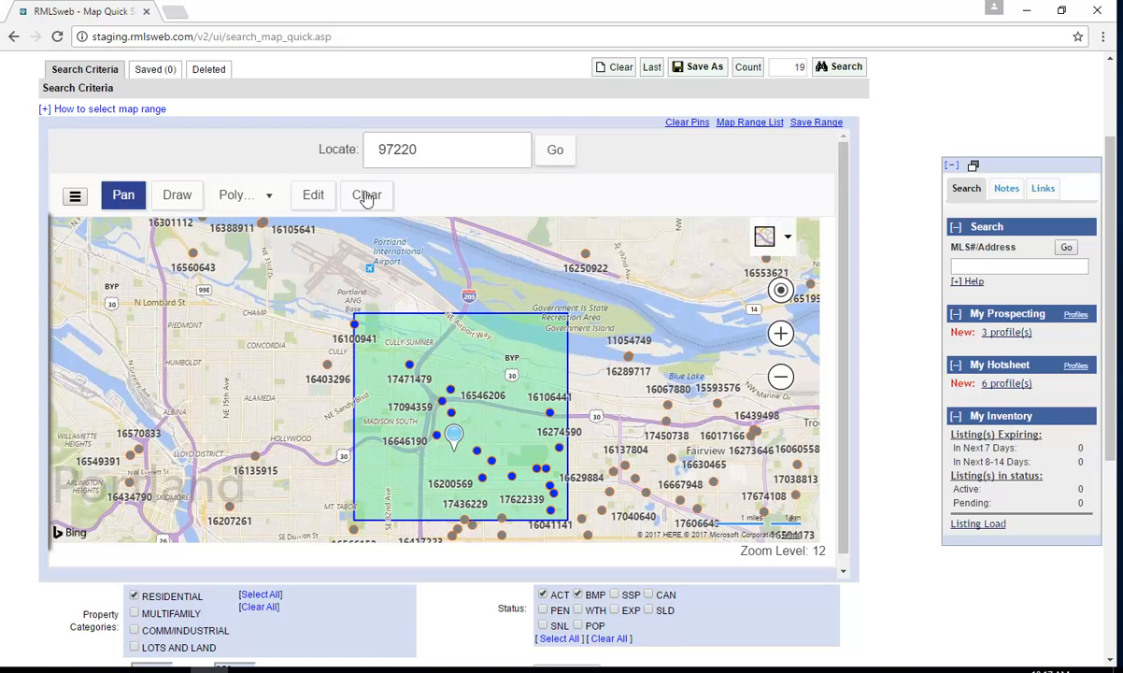
Run the listing search and map the checked results, selecting the 180K listing's pin.
click(840, 67)
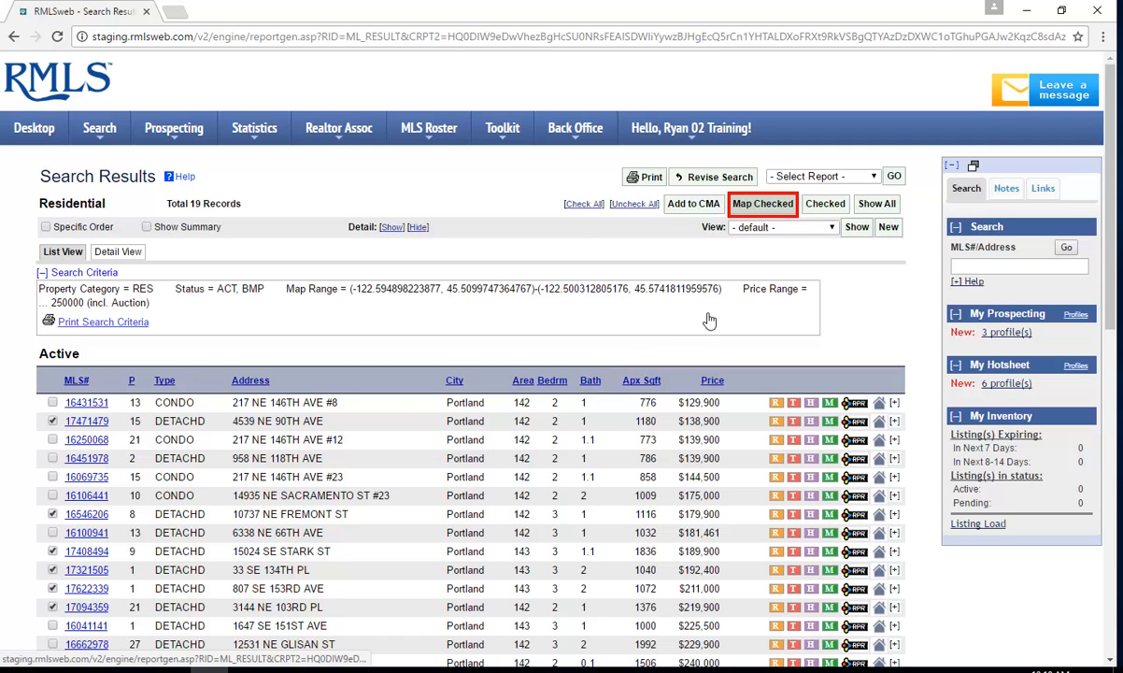
click(765, 205)
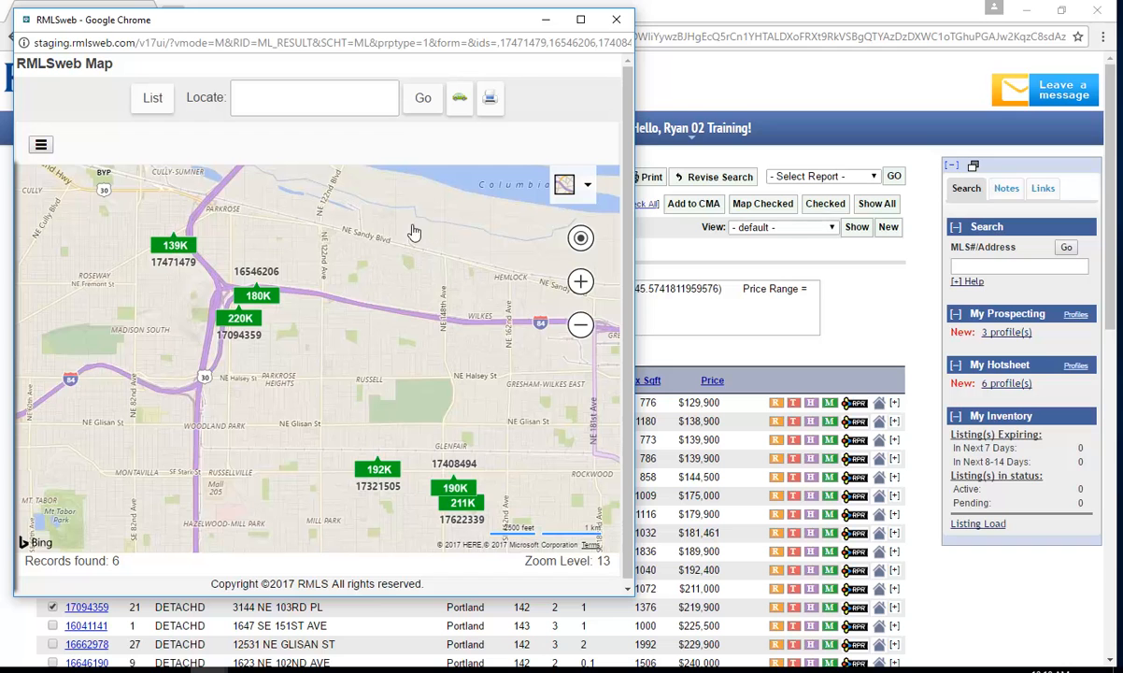
click(272, 296)
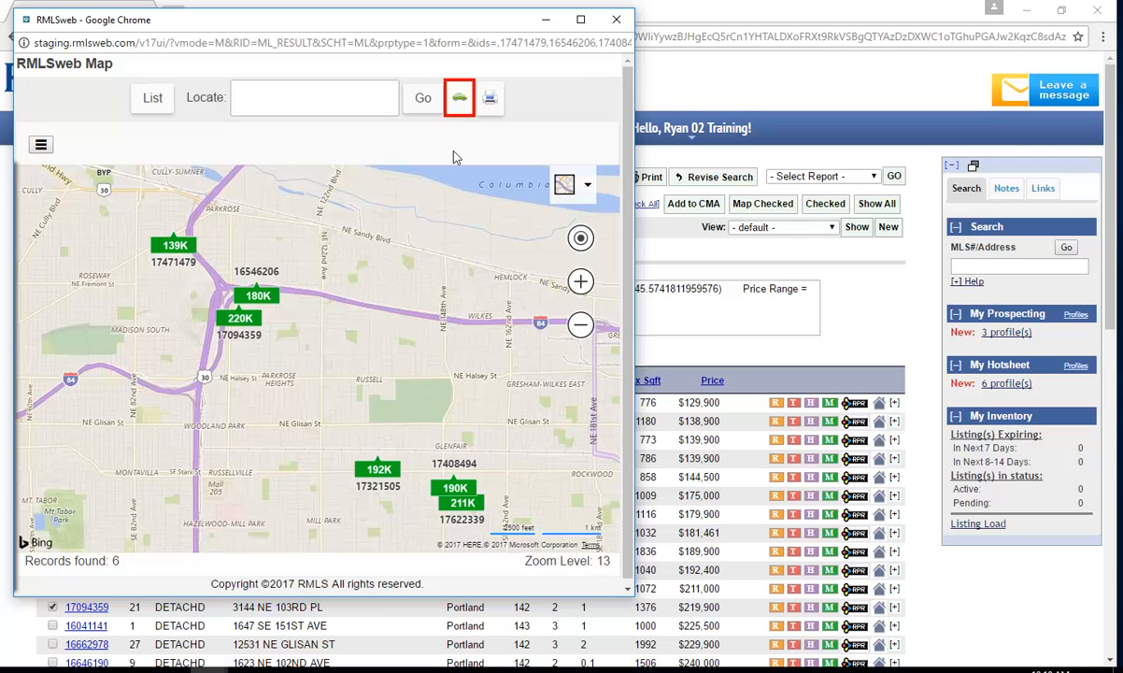
Get driving directions through the mapped listings and add the street address as an extra stop, placed first in the route.
click(457, 110)
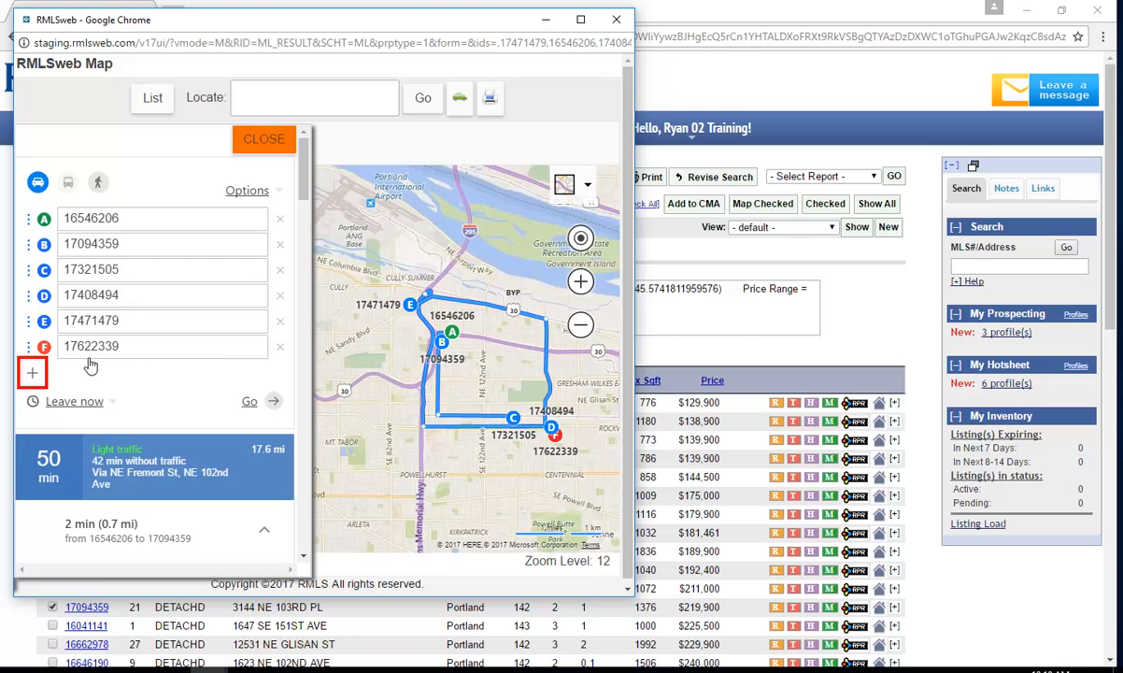
click(34, 373)
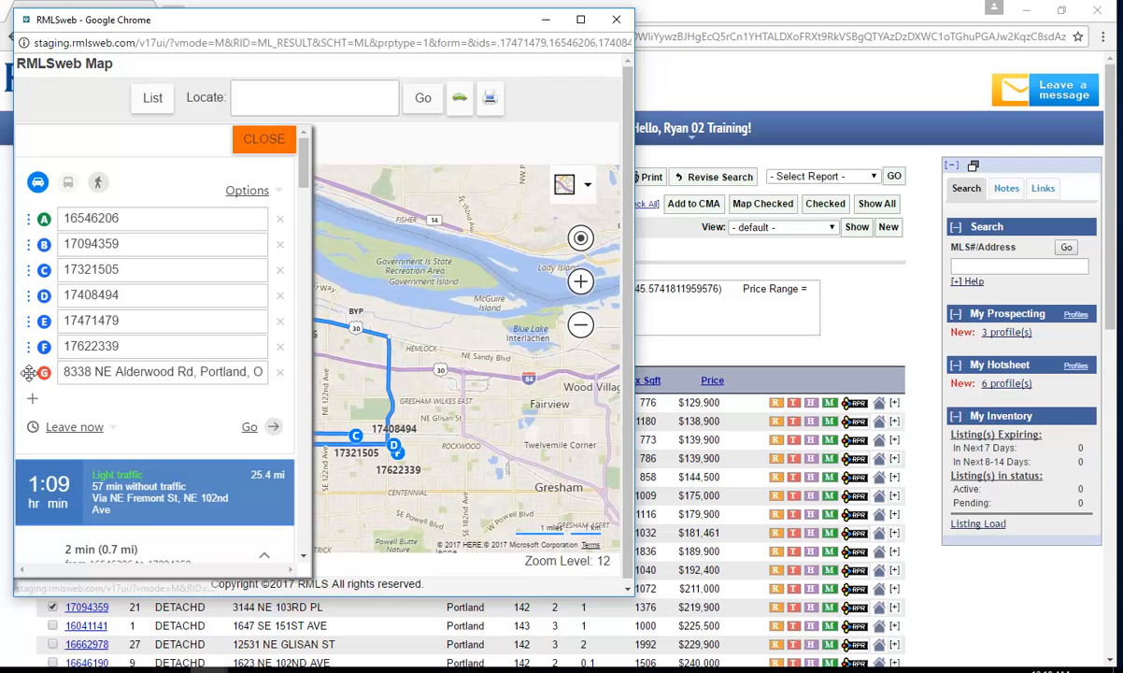
drag(29, 372, 25, 217)
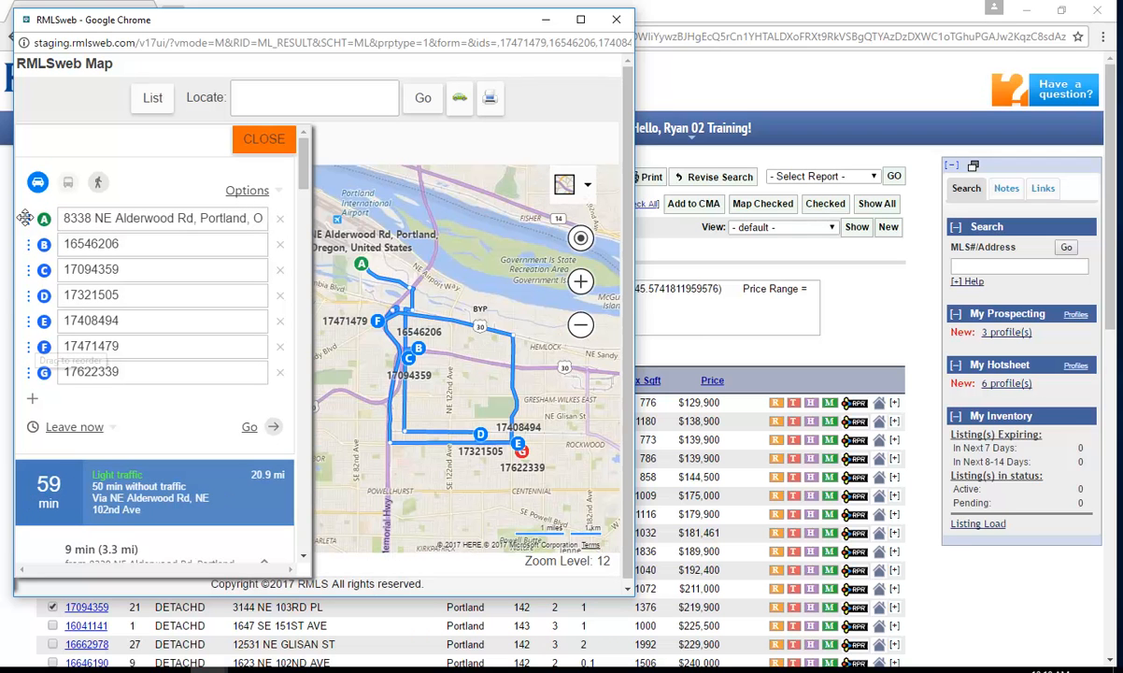
Make listing 17471479 the second stop of the route and review the turn-by-turn directions between the stops.
drag(29, 345, 28, 245)
scroll(171, 423, down, 5)
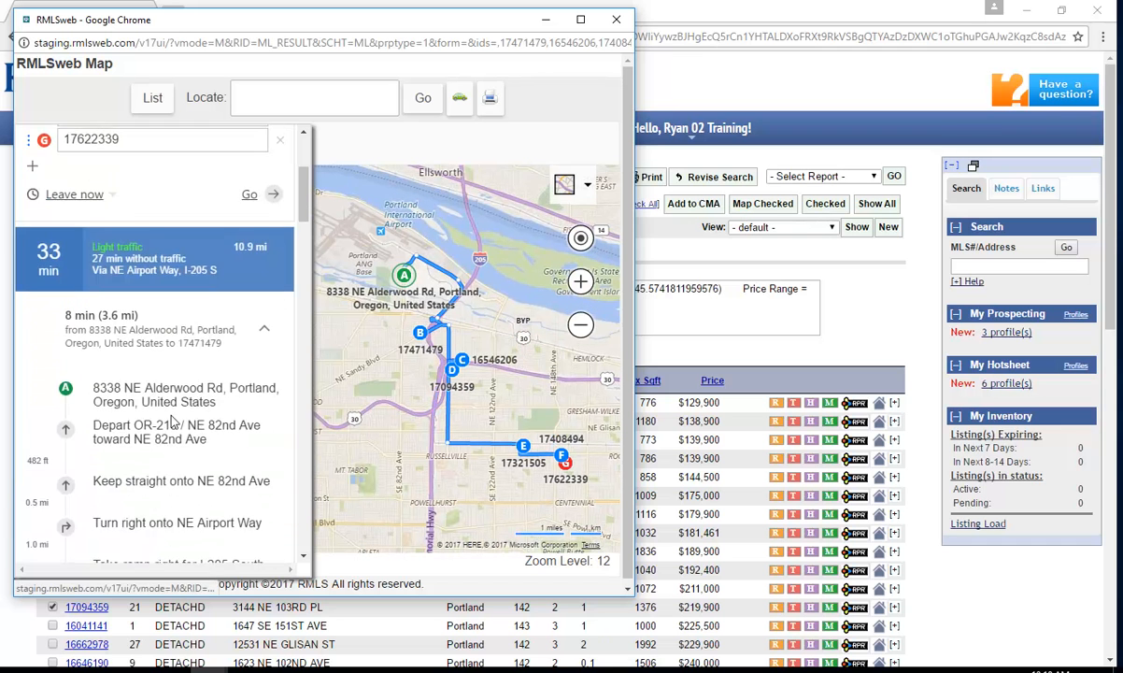
scroll(171, 422, down, 10)
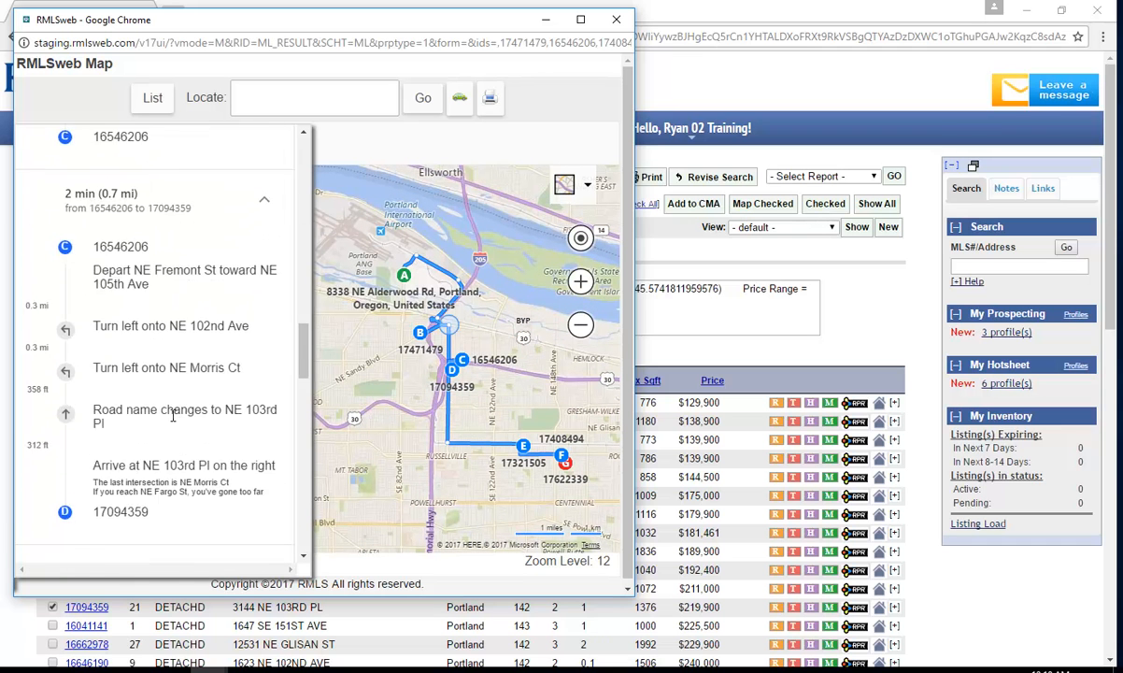
scroll(174, 415, down, 4)
scroll(178, 418, up, 8)
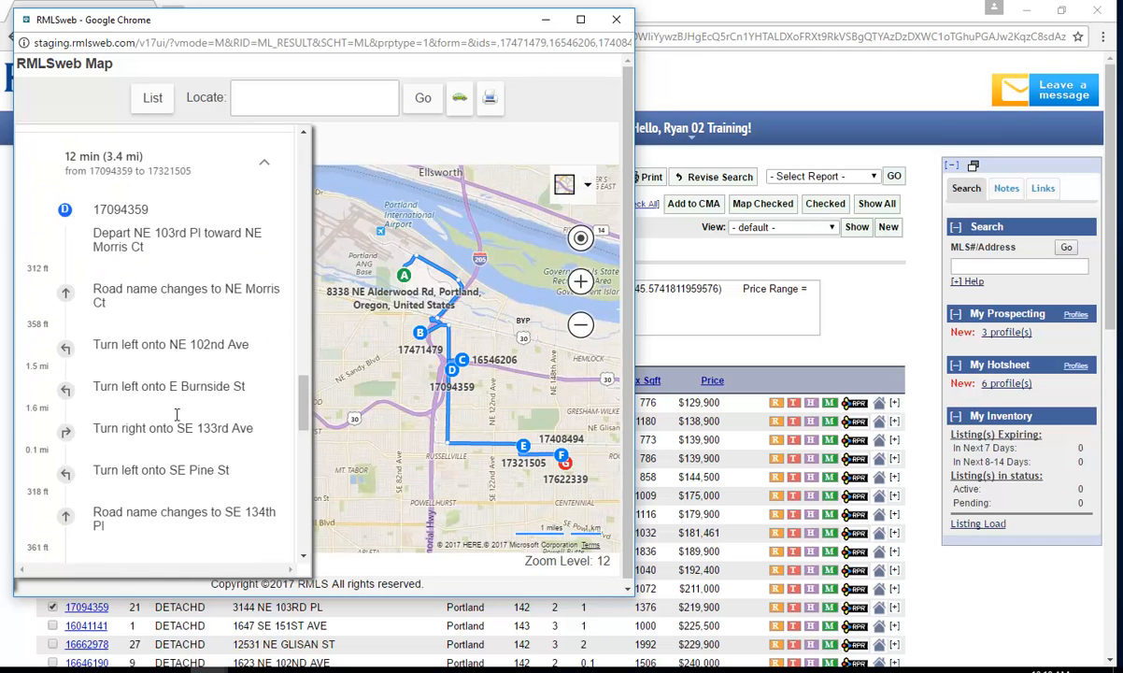
scroll(177, 418, up, 10)
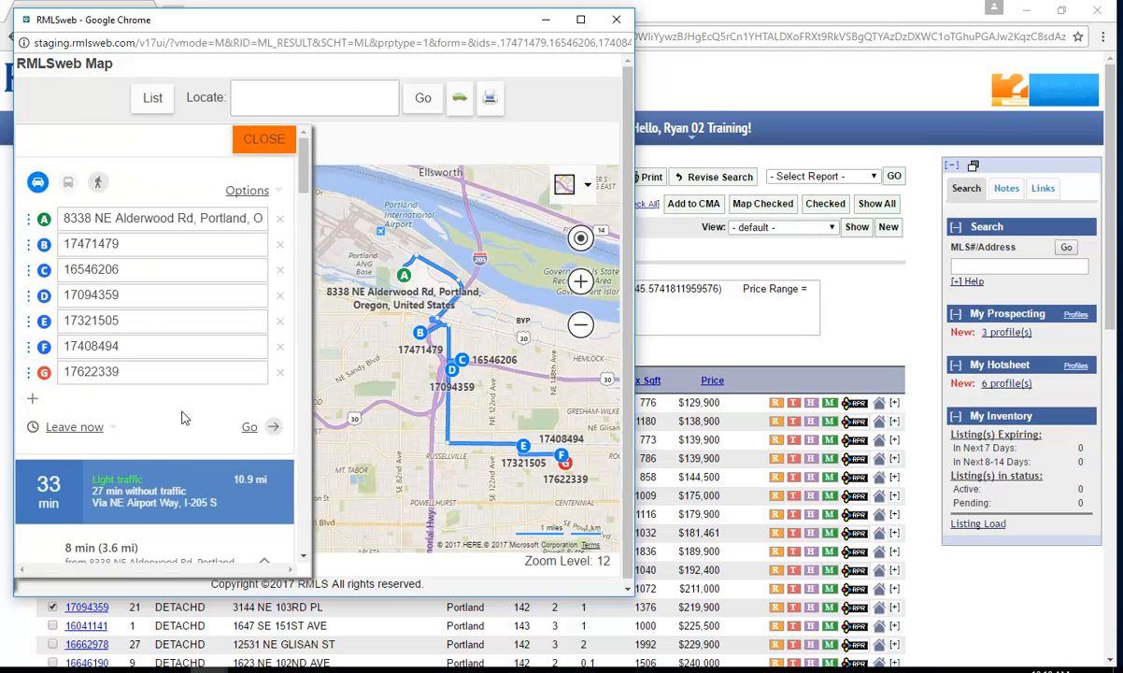